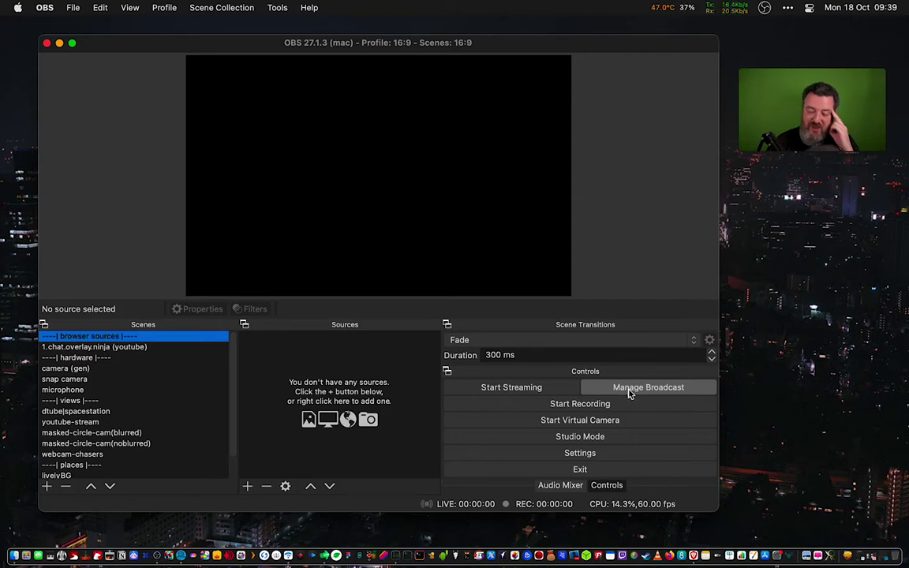
# Open the YouTube broadcast setup and examine the privacy and latency choices for a new broadcast.
pyautogui.click(629, 392)
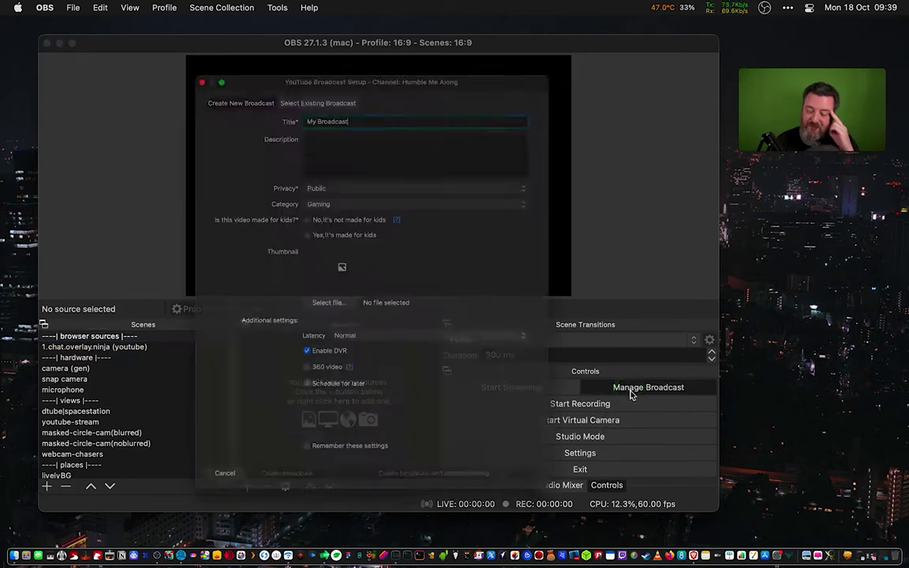
pyautogui.moveTo(392, 24); pyautogui.dragTo(494, 32)
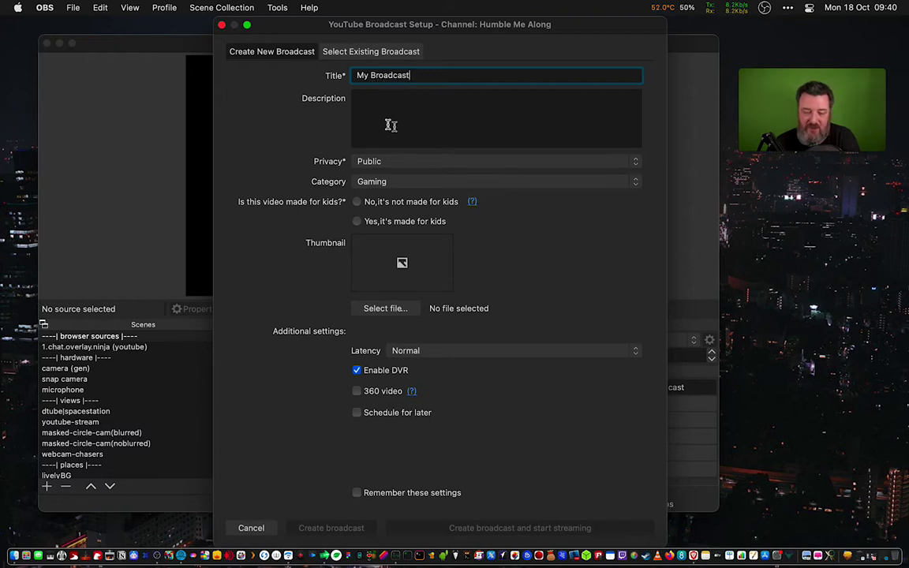
pyautogui.click(405, 163)
pyautogui.click(306, 136)
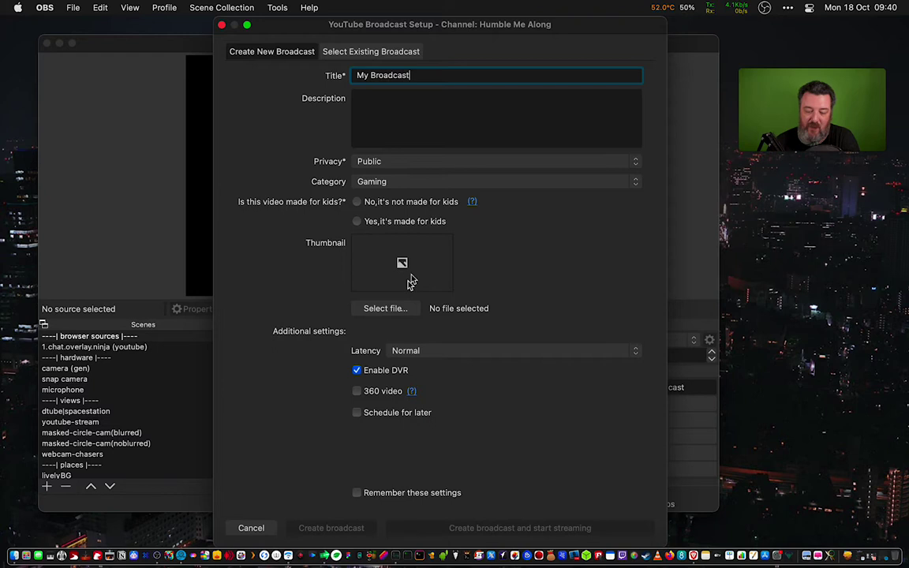
pyautogui.click(454, 352)
pyautogui.click(530, 310)
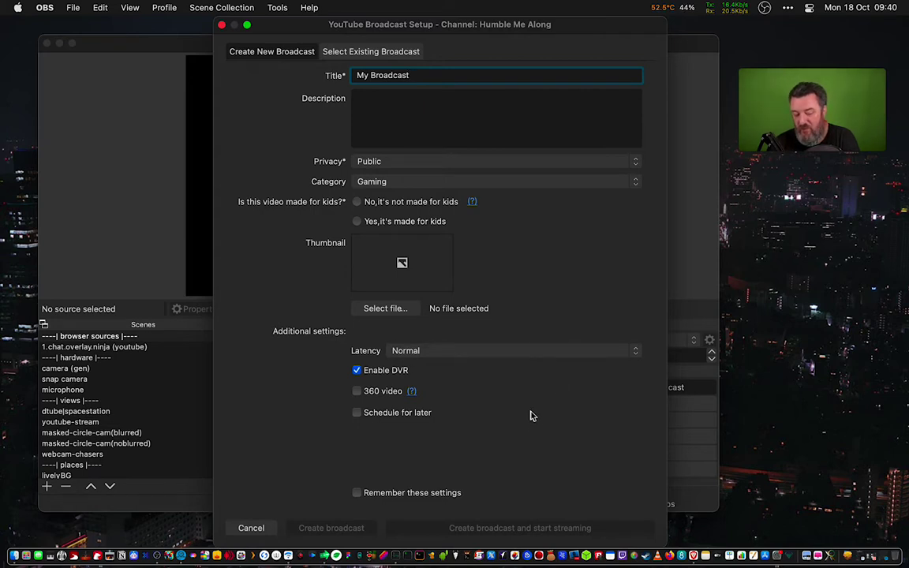
# Check the list of existing broadcasts, return to the new broadcast form, and close the setup without creating anything.
pyautogui.click(360, 53)
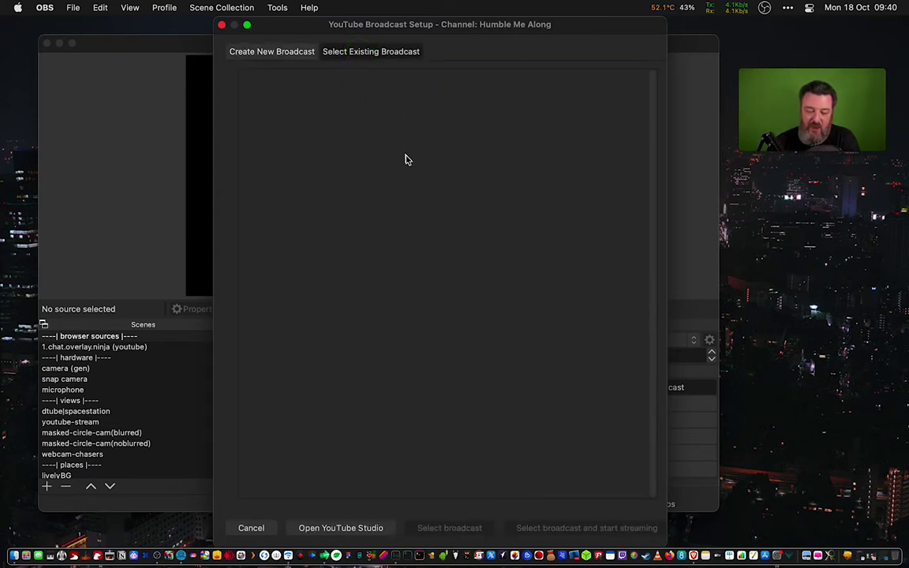
pyautogui.click(278, 49)
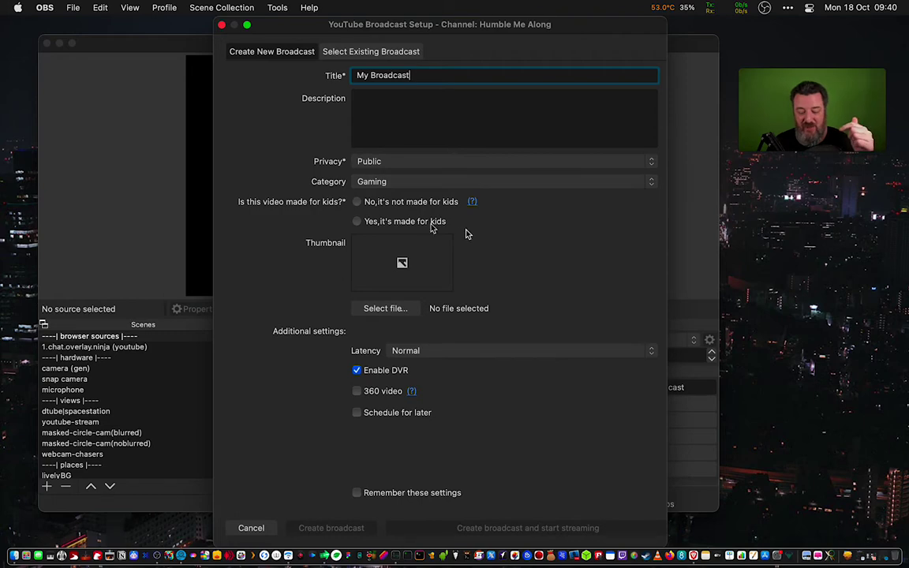
pyautogui.click(262, 527)
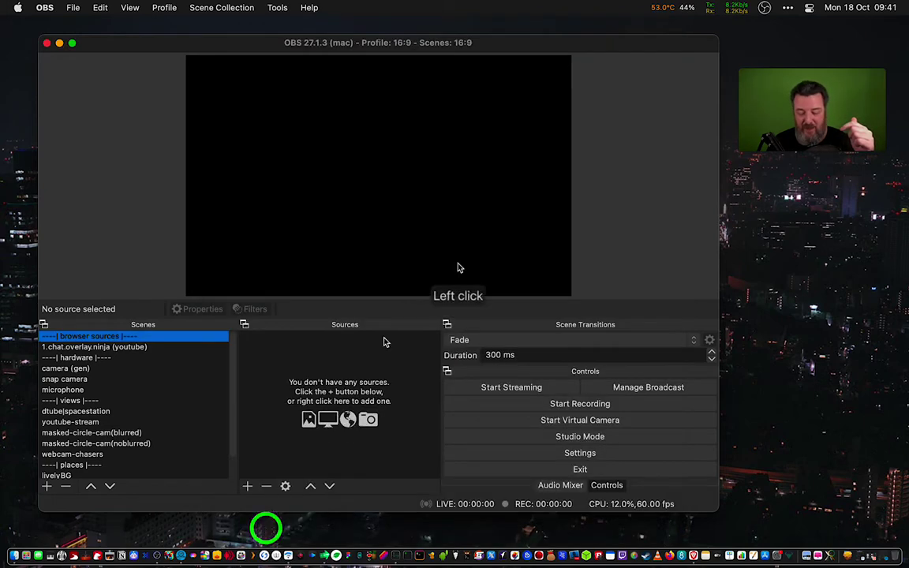
# Examine the stream settings, including the available YouTube ingest servers, and leave the settings unchanged.
pyautogui.click(593, 453)
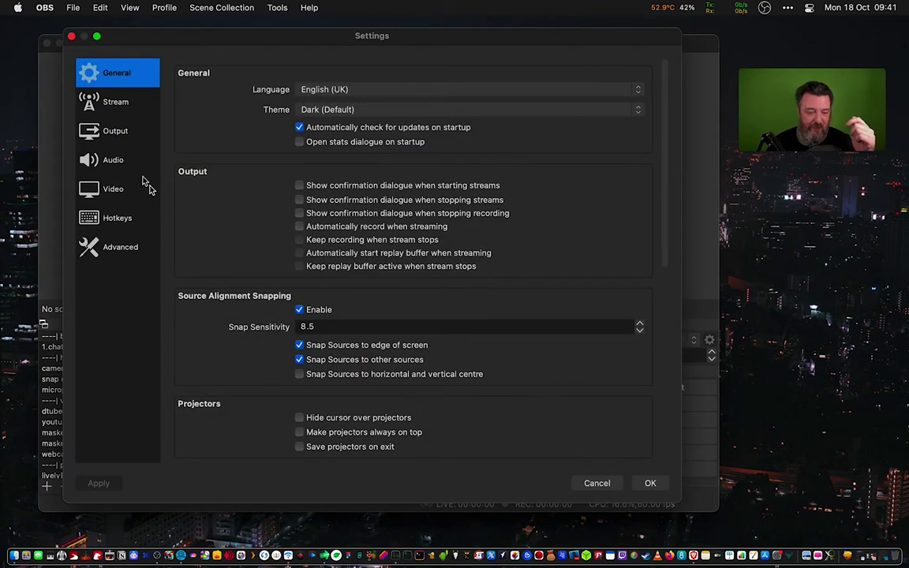
pyautogui.click(120, 101)
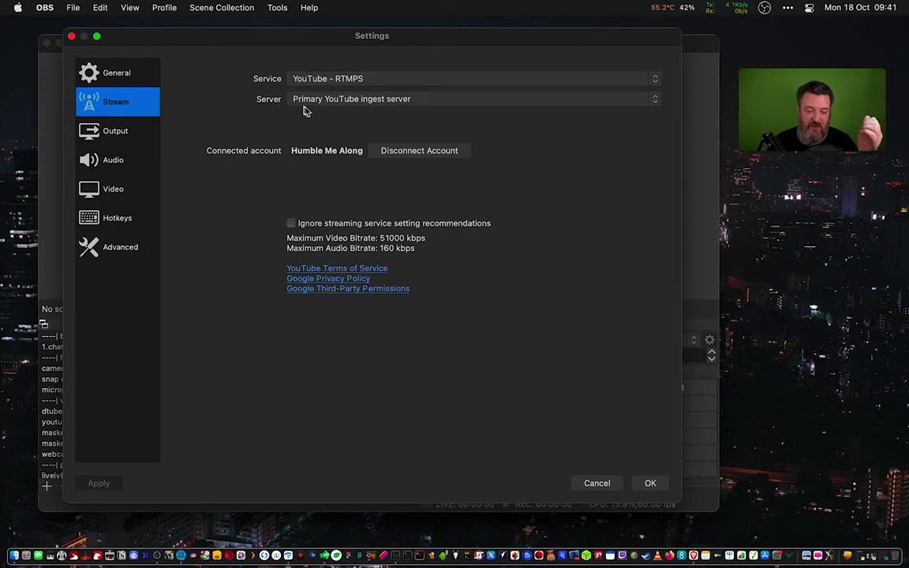
pyautogui.click(346, 101)
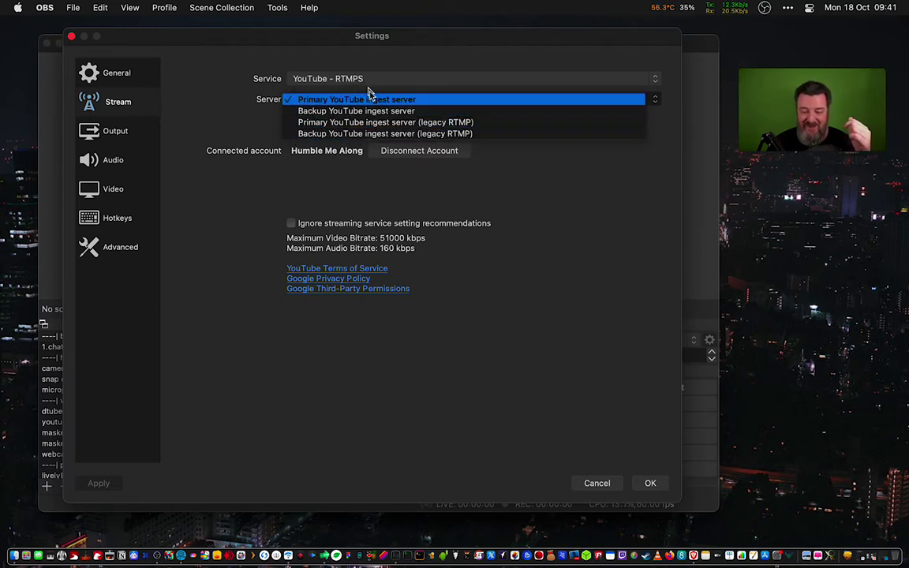
pyautogui.click(244, 118)
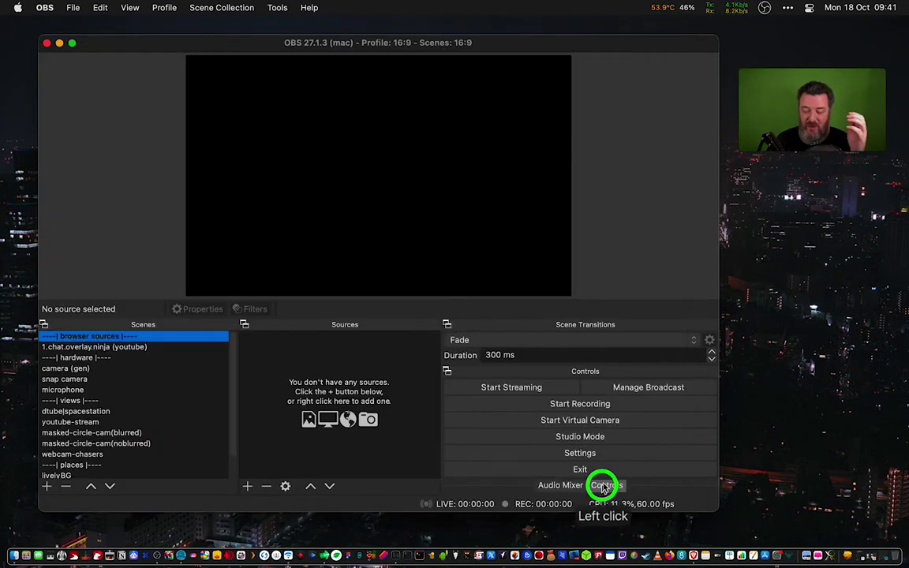
# Start a new YouTube broadcast with the title "my test" and the description "test".
pyautogui.click(649, 389)
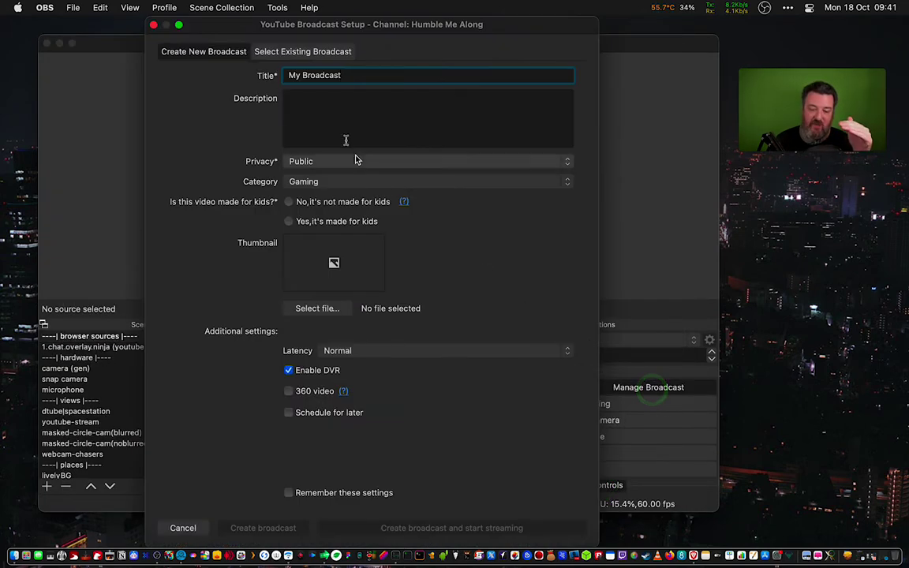
pyautogui.moveTo(344, 75); pyautogui.dragTo(300, 71)
pyautogui.write('my test')
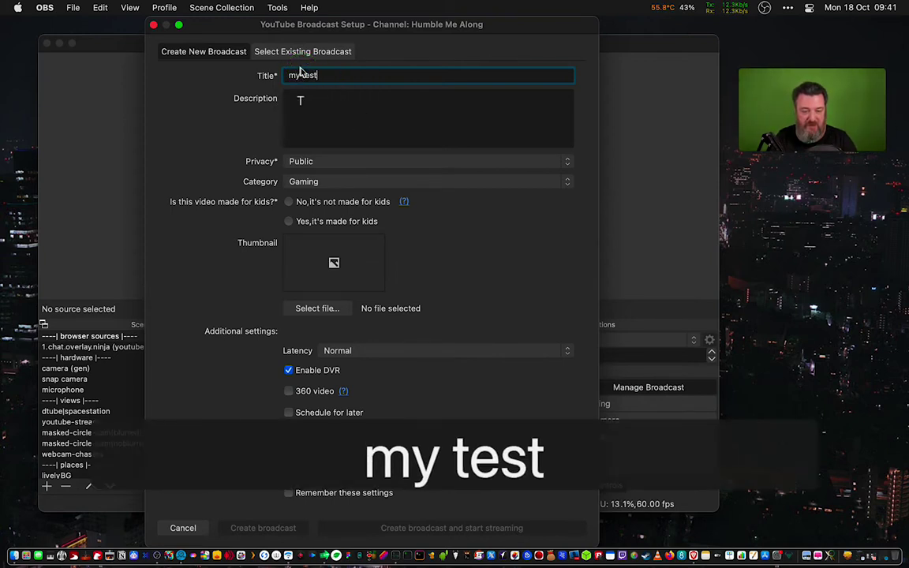
pyautogui.press('Tab')
pyautogui.write('test')
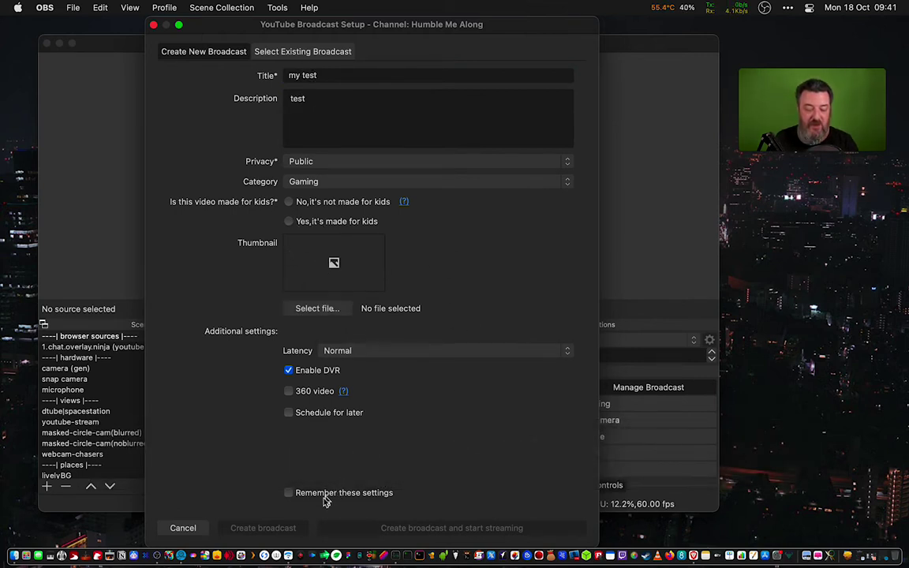
# Preview gimme-the-love.png from the Pictures folder and set it as the broadcast thumbnail.
pyautogui.click(319, 310)
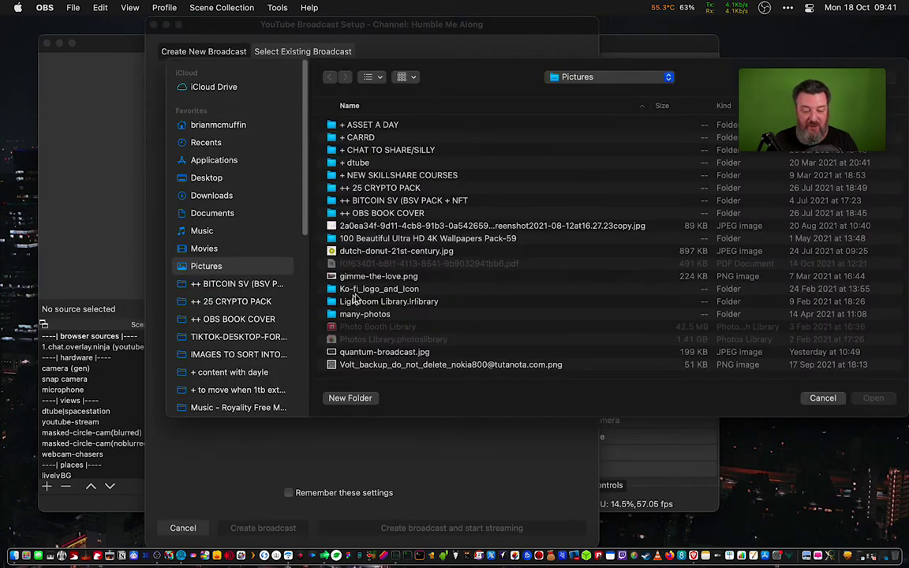
pyautogui.click(385, 276)
pyautogui.press('space')
pyautogui.press('space')
pyautogui.doubleClick(385, 276)
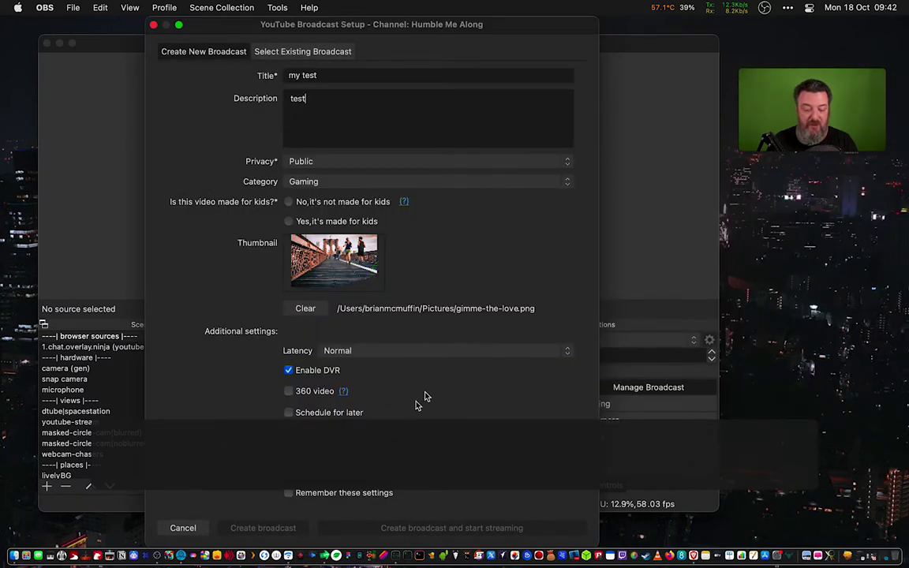
# Mark the broadcast as not made for kids and create it without starting the stream.
pyautogui.click(326, 96)
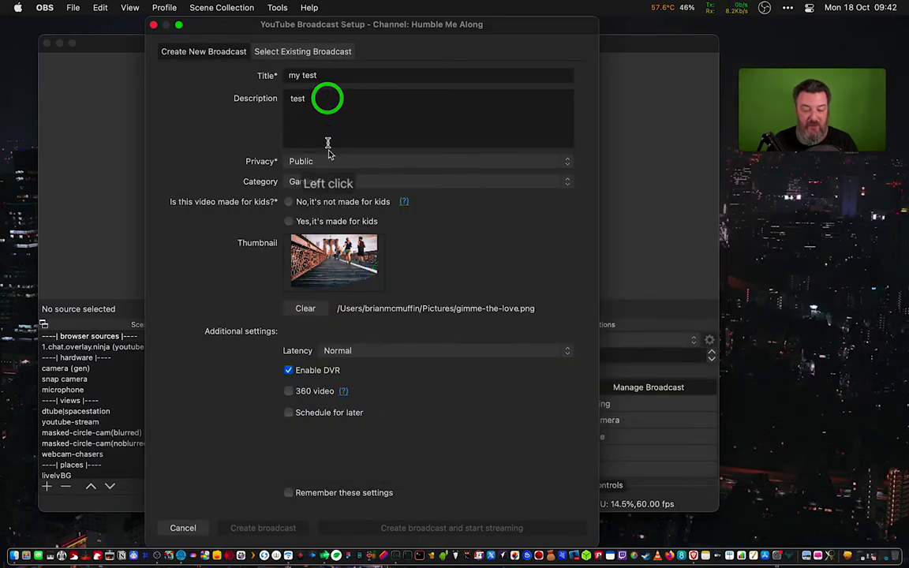
pyautogui.click(299, 202)
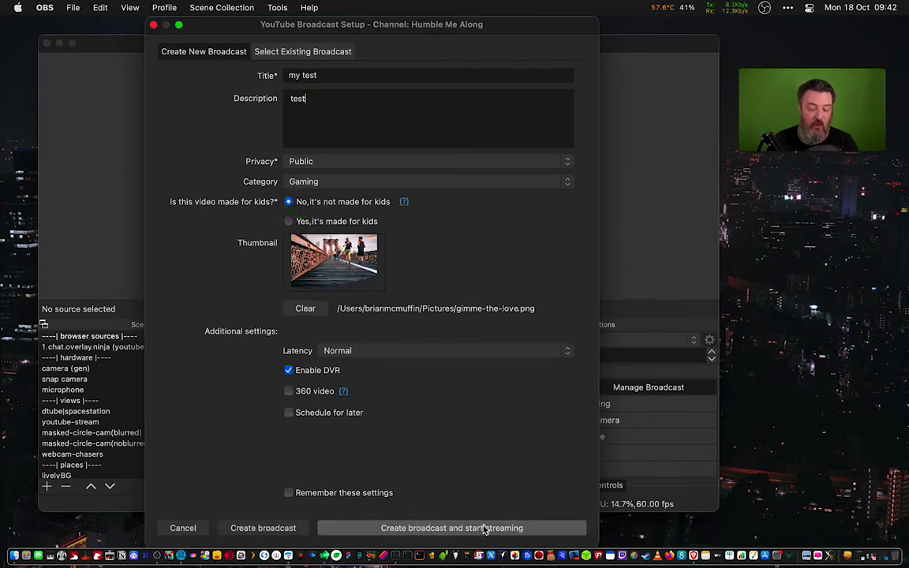
pyautogui.click(273, 529)
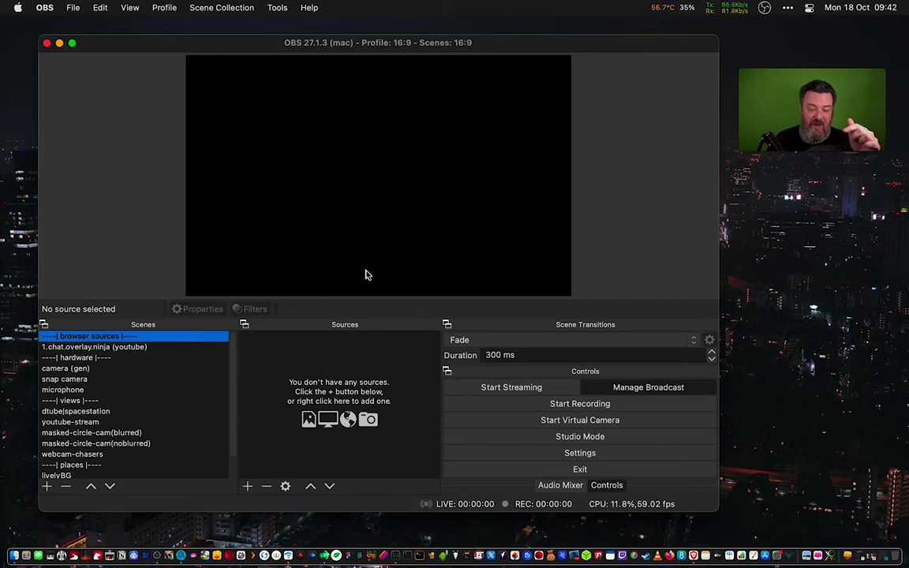
# Reopen the broadcast setup, review the existing broadcasts for "my test", and close it without selecting one.
pyautogui.click(628, 388)
pyautogui.click(283, 52)
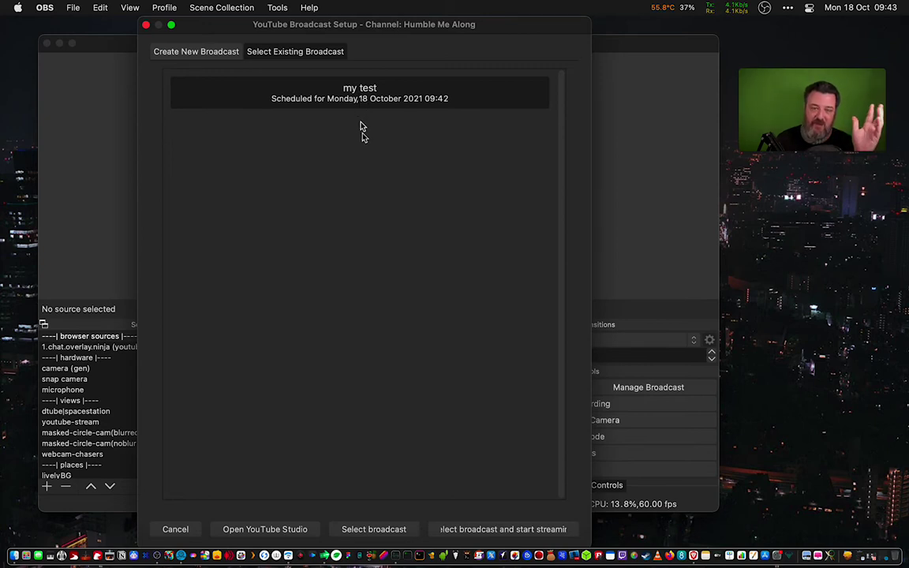
pyautogui.click(166, 6)
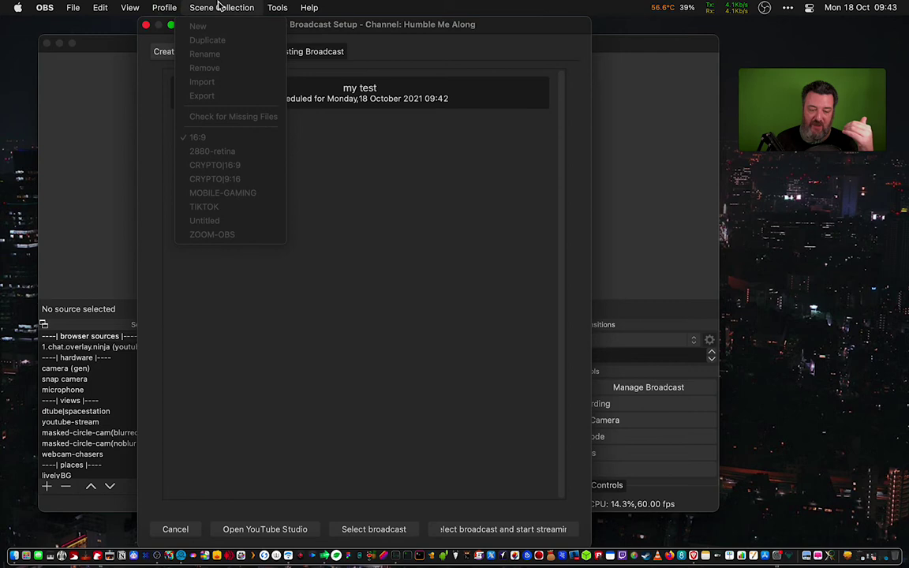
pyautogui.click(383, 29)
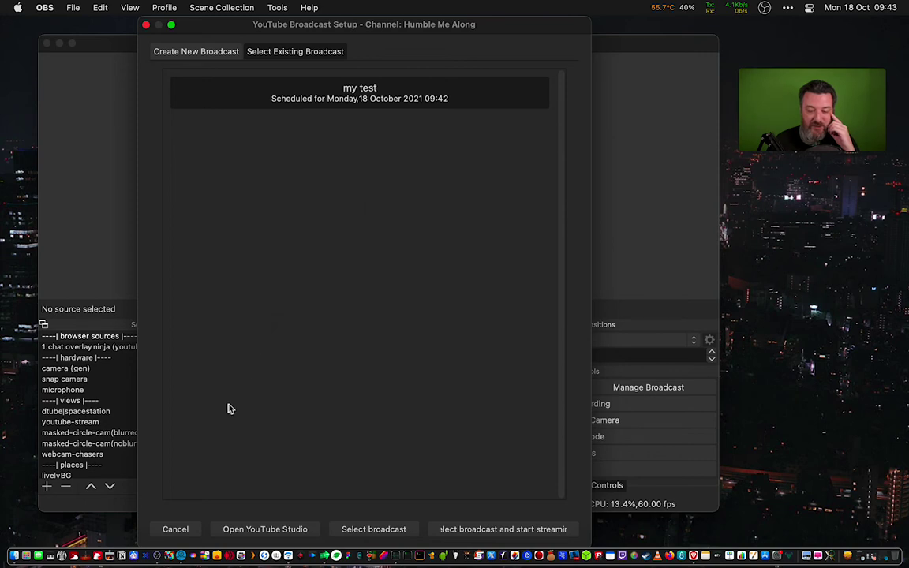
pyautogui.click(213, 49)
pyautogui.click(270, 48)
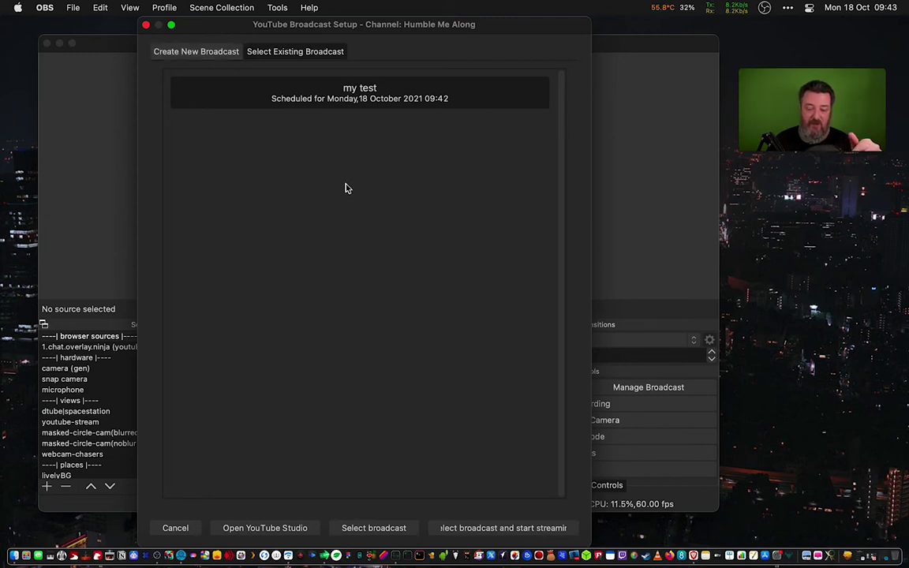
pyautogui.click(178, 529)
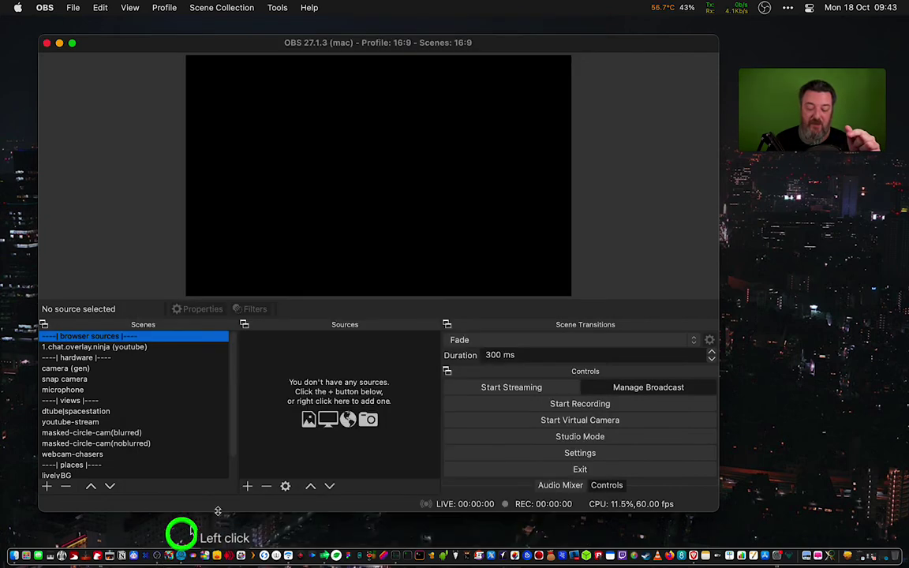
# Review the connected YouTube account in the stream settings and close them without changes.
pyautogui.click(556, 453)
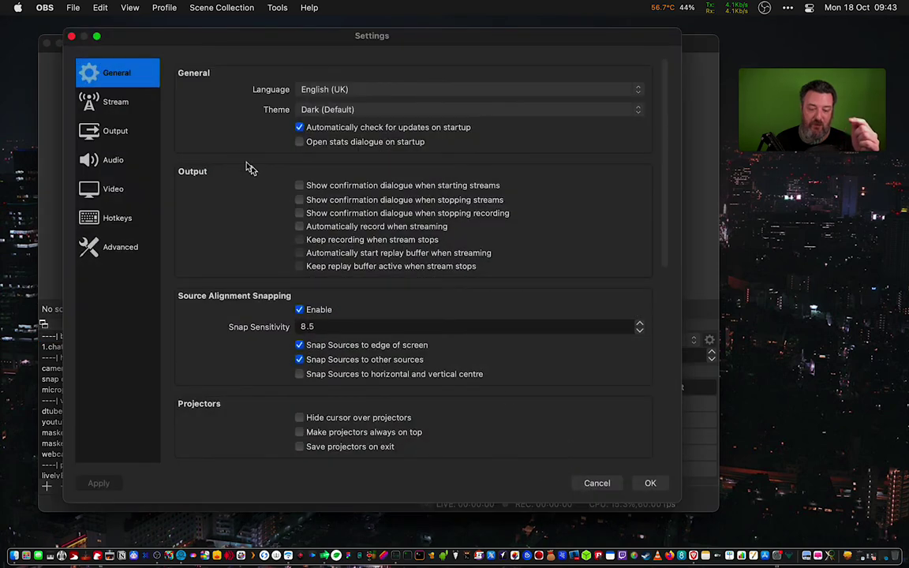
pyautogui.click(118, 105)
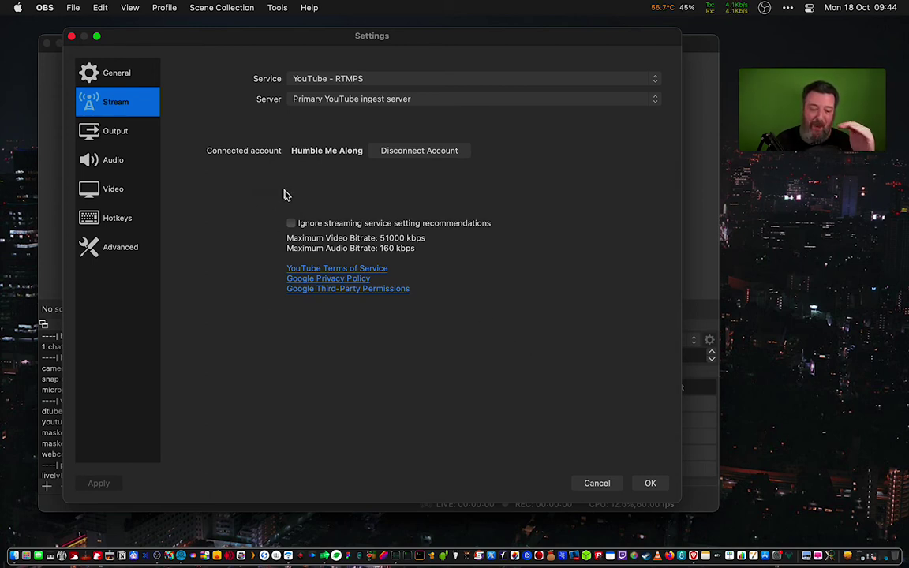
pyautogui.click(597, 484)
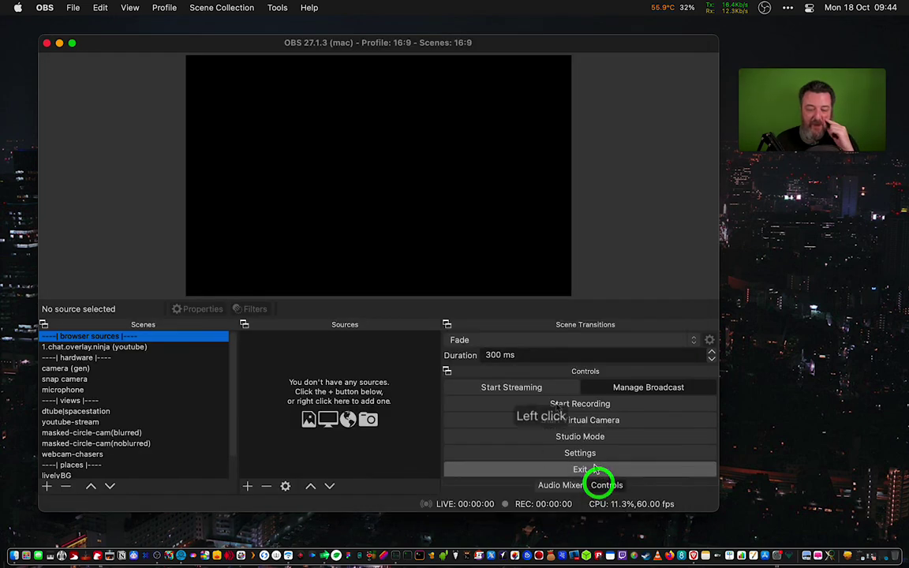